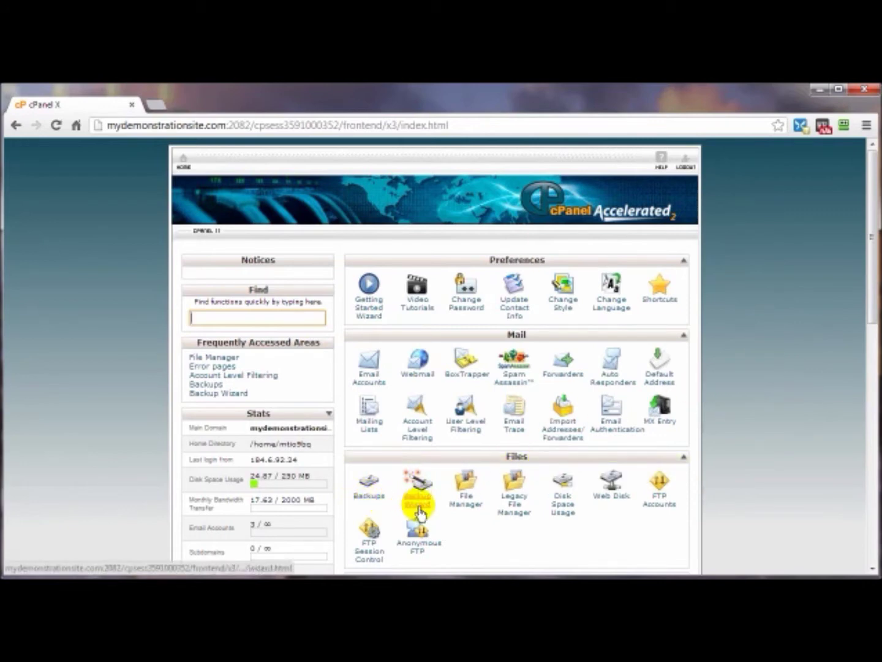
# - Open the Backups page and scroll to the Partial Backups home directory, database, forwarder and filter lists
pyautogui.click(370, 501)
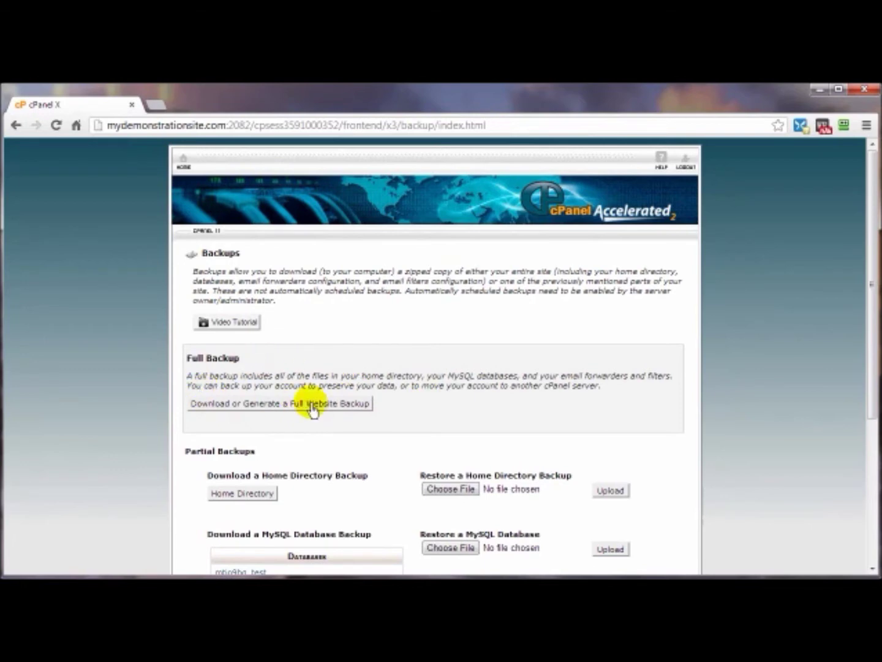
pyautogui.scroll(-2, 389, 398)
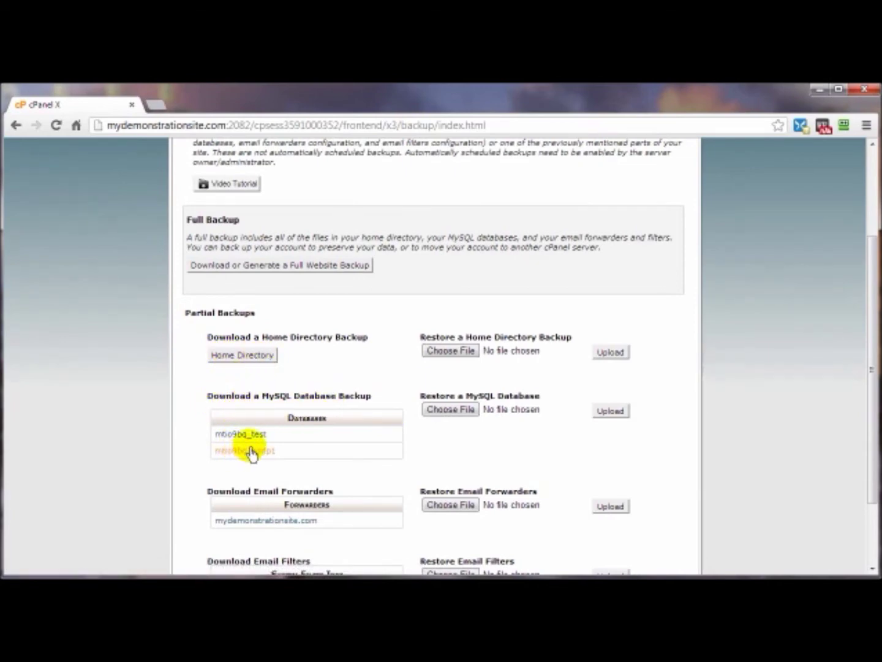
pyautogui.scroll(-2, 214, 415)
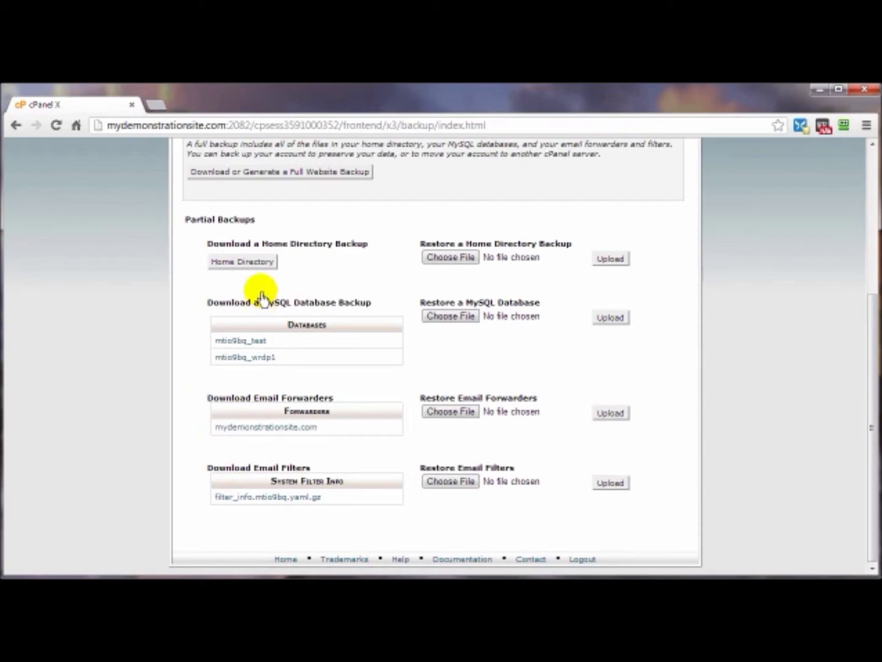
pyautogui.click(244, 340)
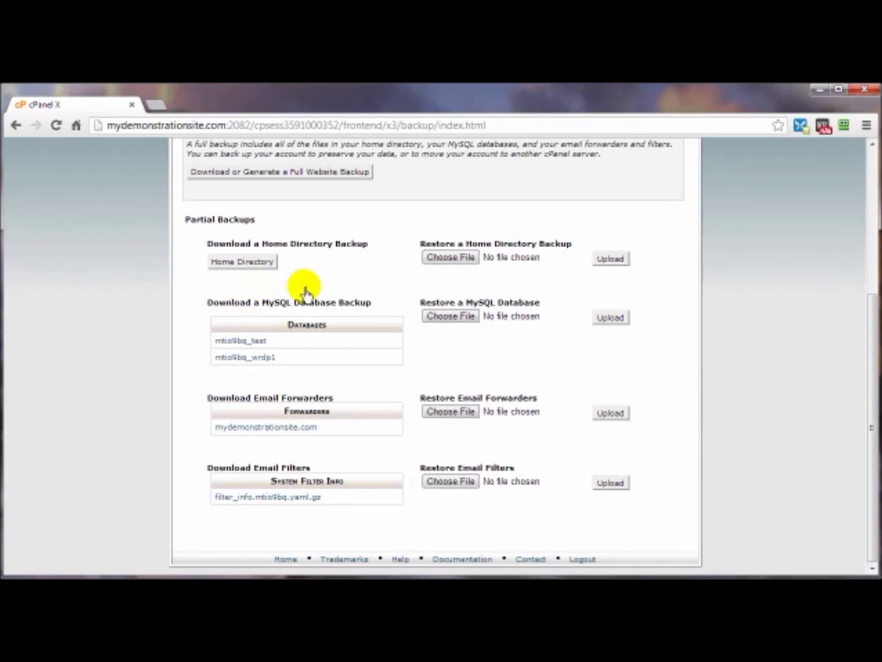
# - Download the 11.9 MB home directory backup tar.gz into the local Working folder
pyautogui.click(238, 264)
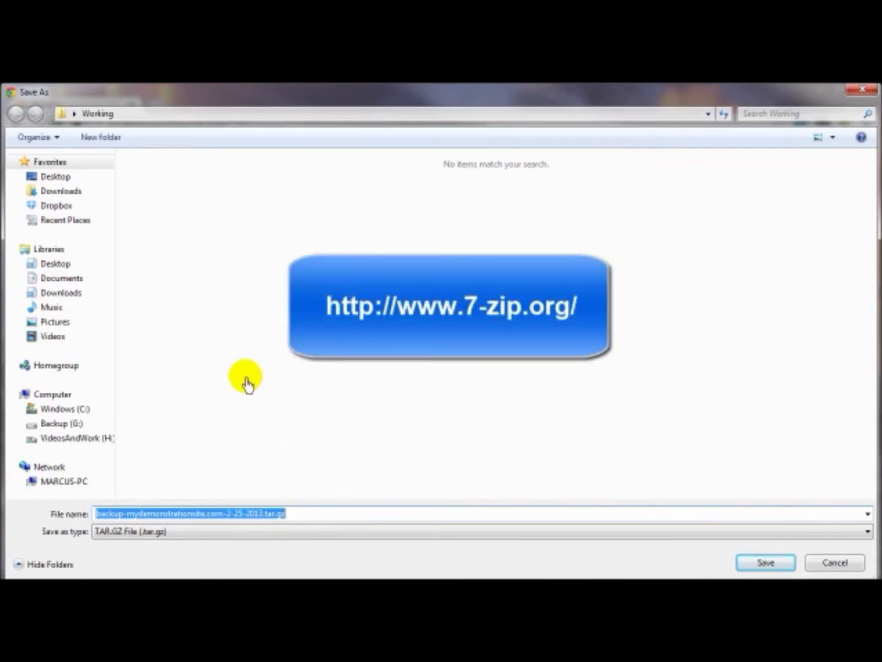
pyautogui.click(751, 569)
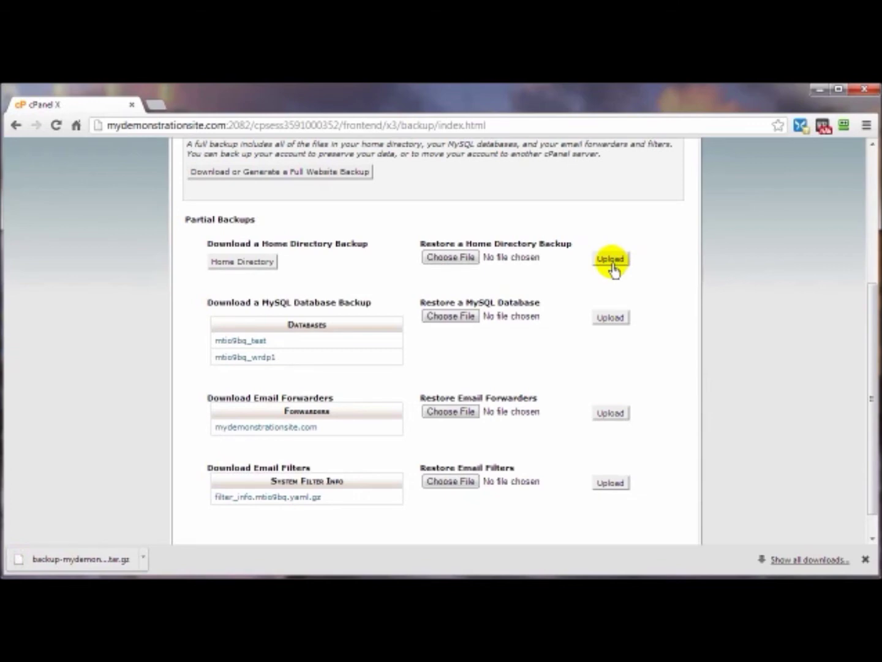
pyautogui.click(436, 263)
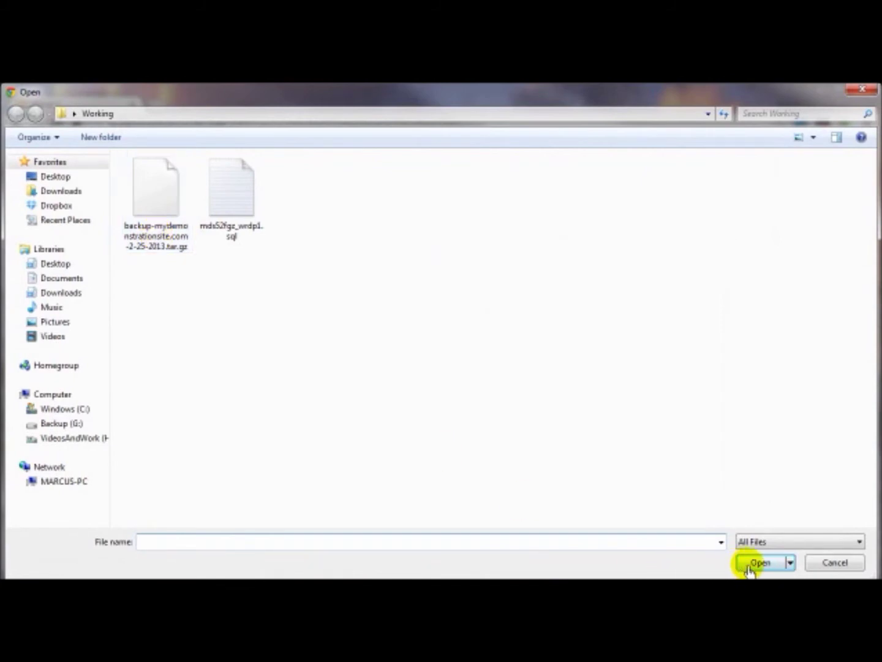
pyautogui.click(833, 563)
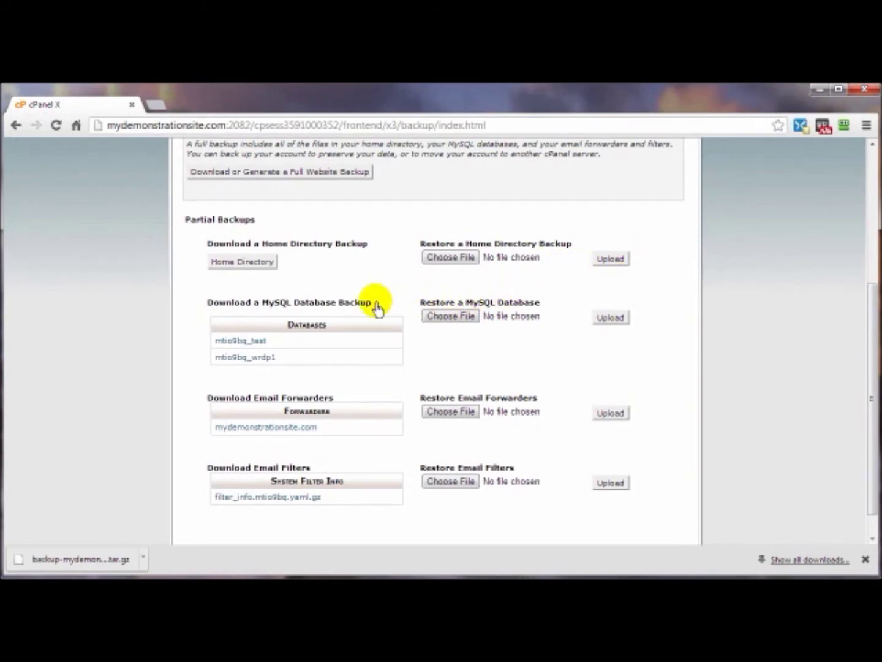
pyautogui.click(228, 346)
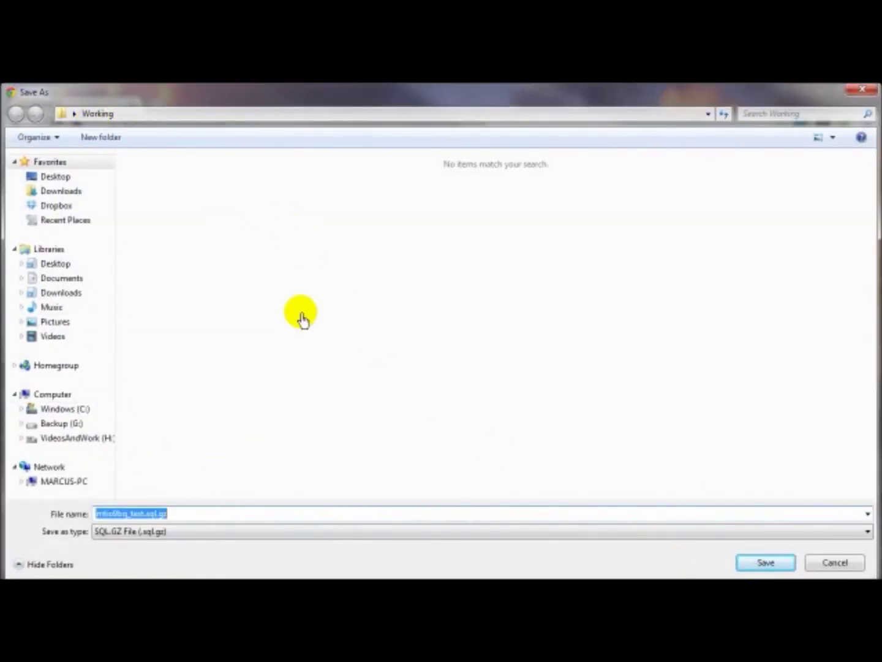
pyautogui.click(834, 564)
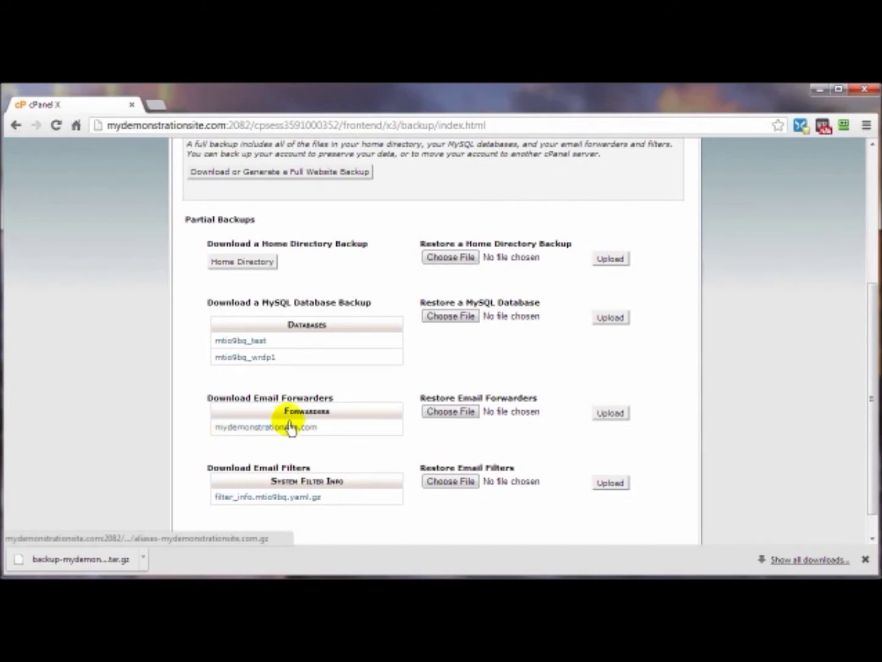
pyautogui.click(274, 497)
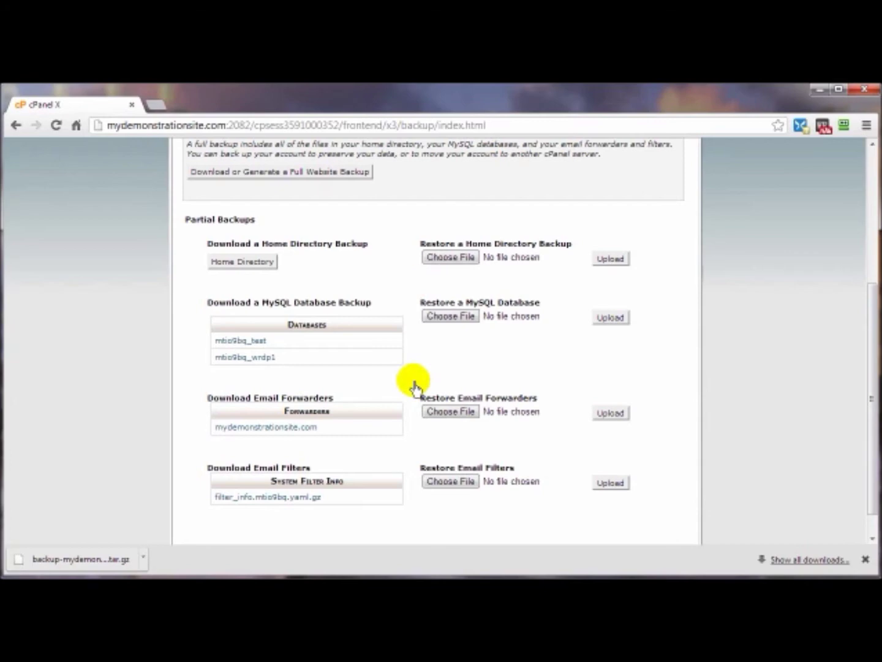
pyautogui.scroll(4, 414, 386)
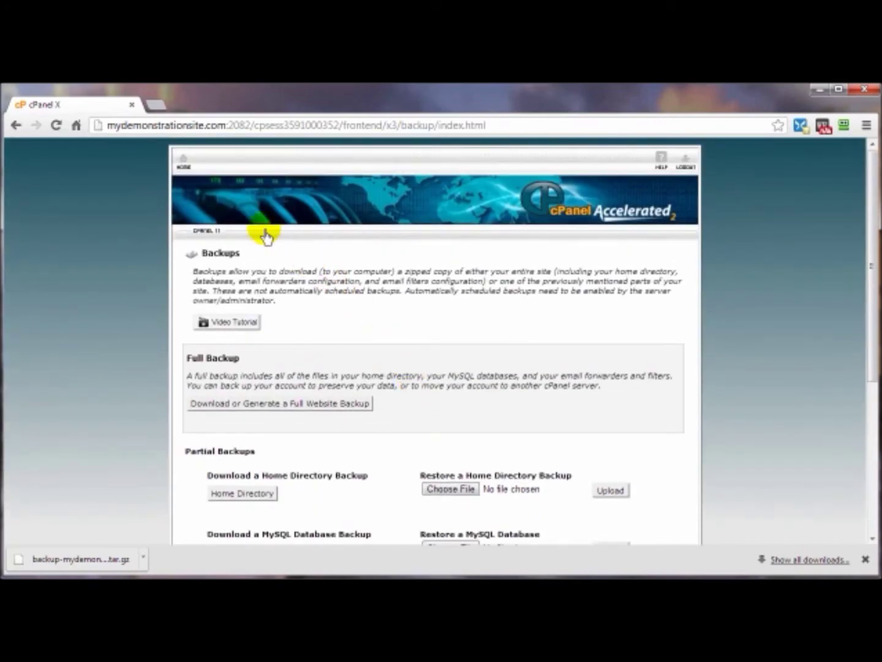
# - Open File Manager in public_html/dogs, select every file and folder, and bring up Compress
pyautogui.click(183, 164)
pyautogui.scroll(-3, 759, 381)
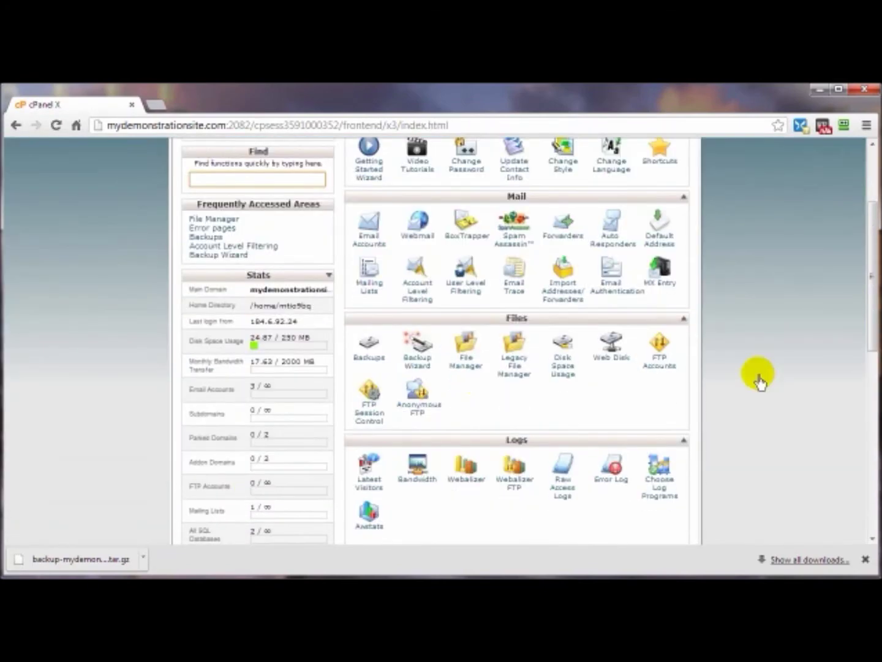
pyautogui.click(466, 362)
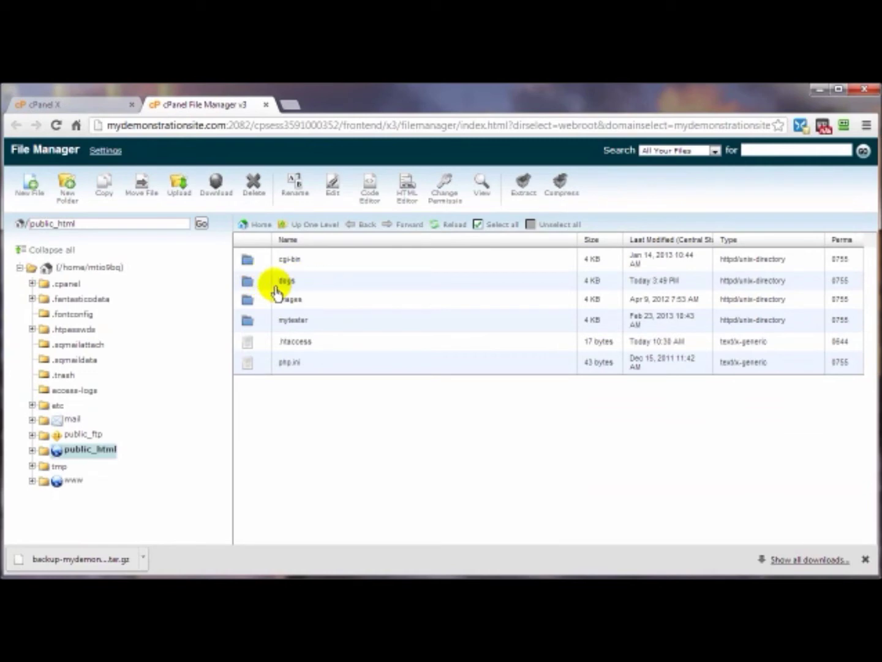
pyautogui.doubleClick(263, 285)
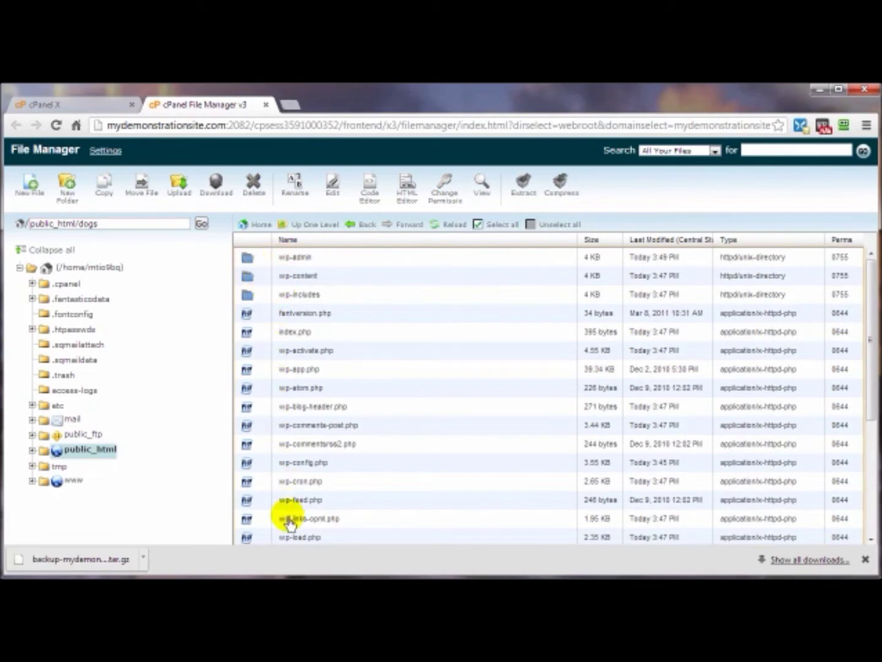
pyautogui.click(495, 226)
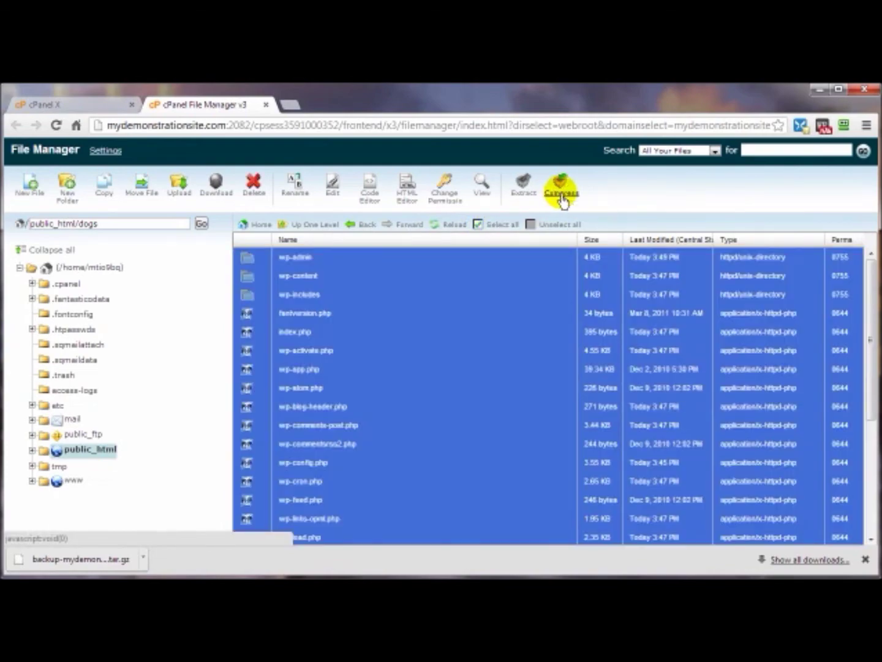
pyautogui.click(562, 193)
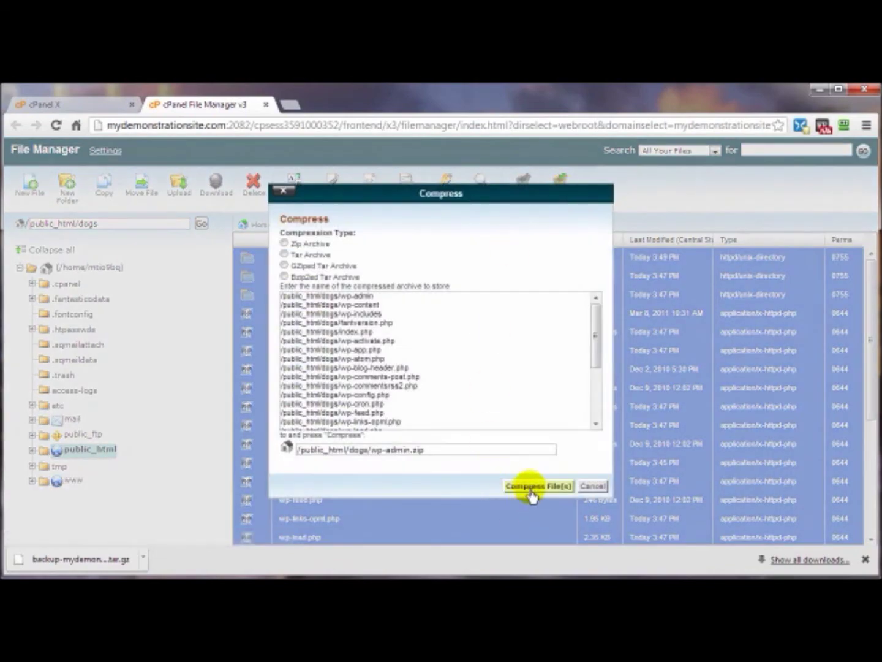
# - Compress the selected dogs files into 02-31-2013-WP-Dogs.zip and close the results window
pyautogui.click(372, 452)
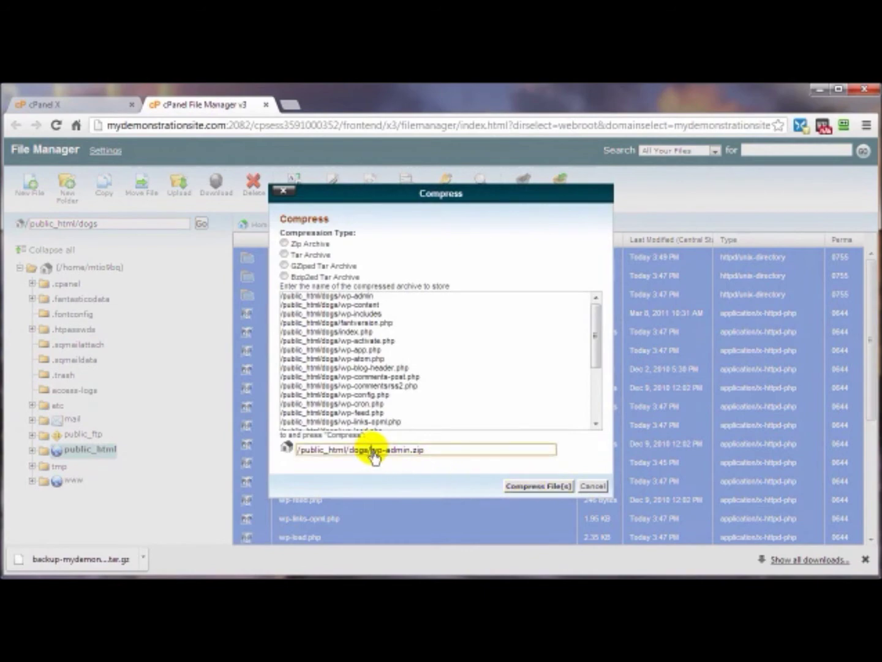
pyautogui.moveTo(372, 451); pyautogui.dragTo(410, 450)
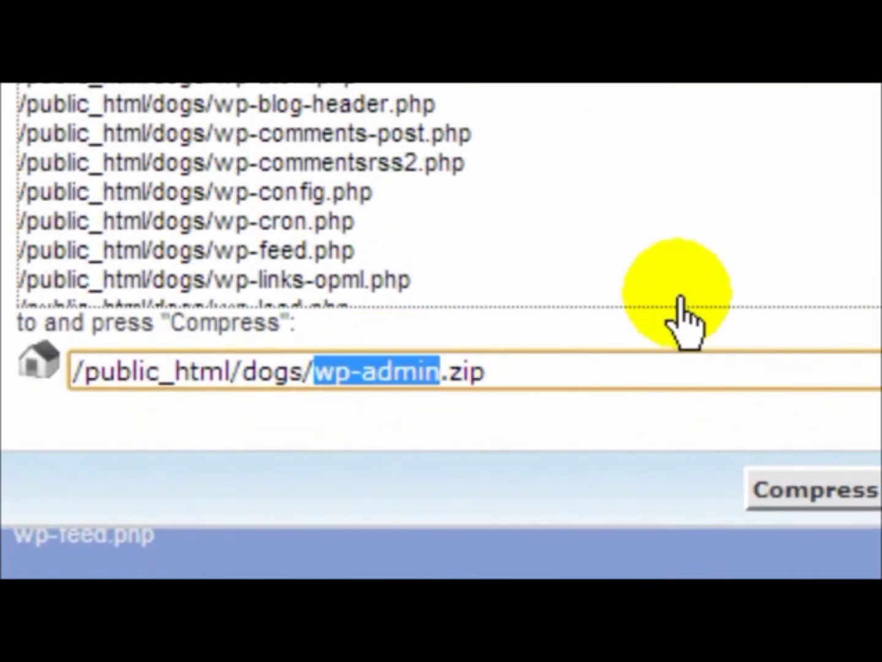
pyautogui.write('02-31-2013')
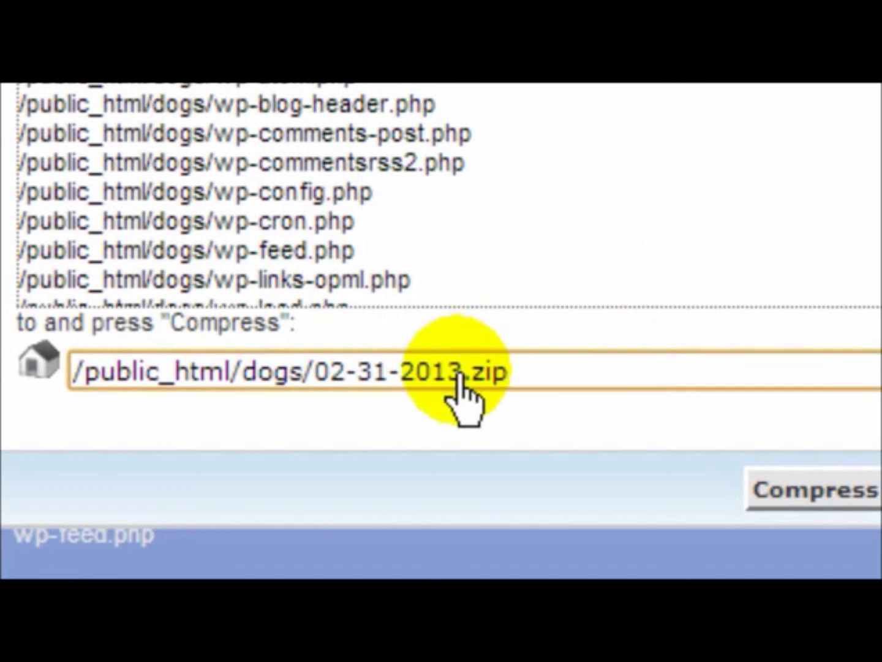
pyautogui.write('-WP-Dogs')
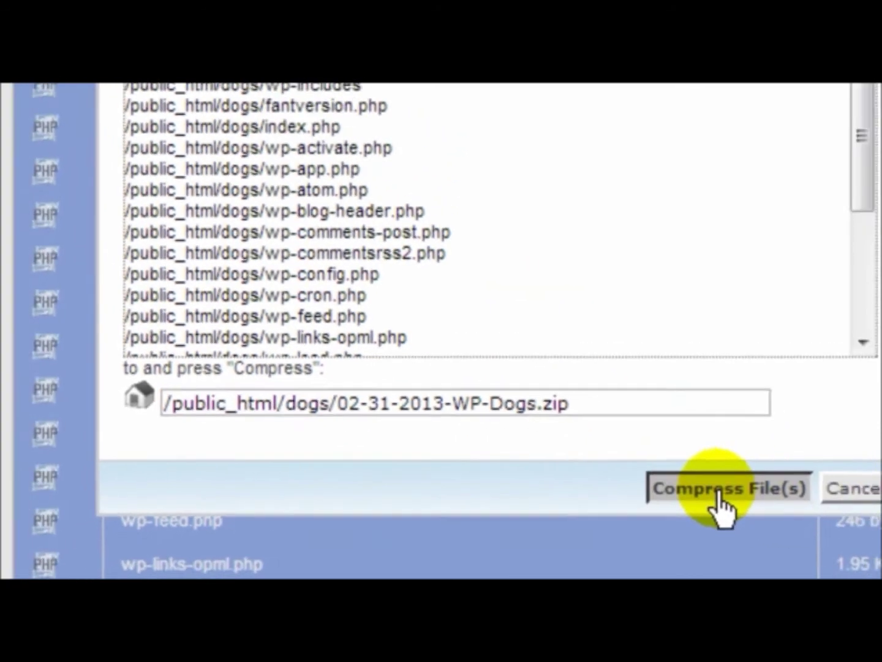
pyautogui.click(848, 501)
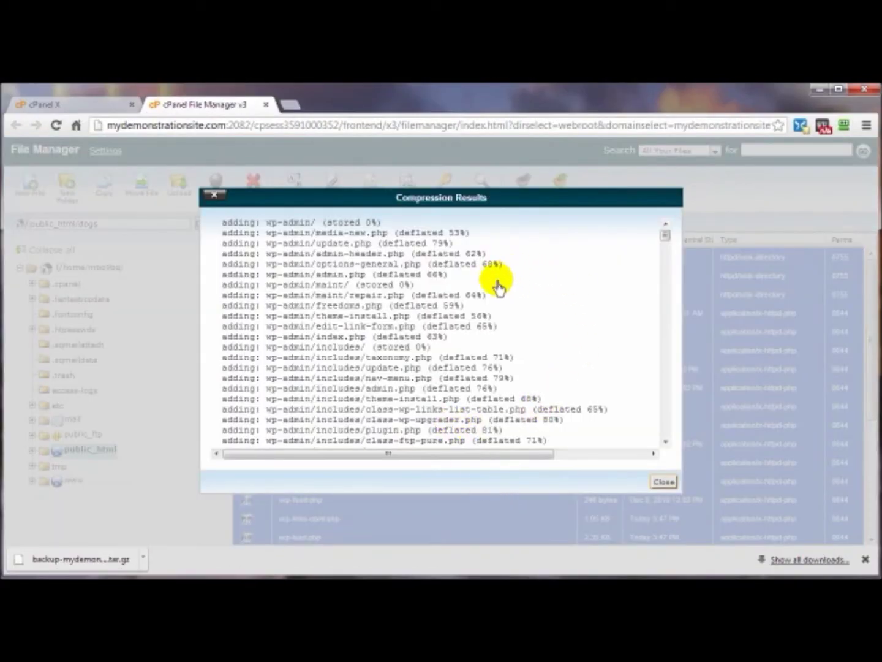
pyautogui.click(664, 481)
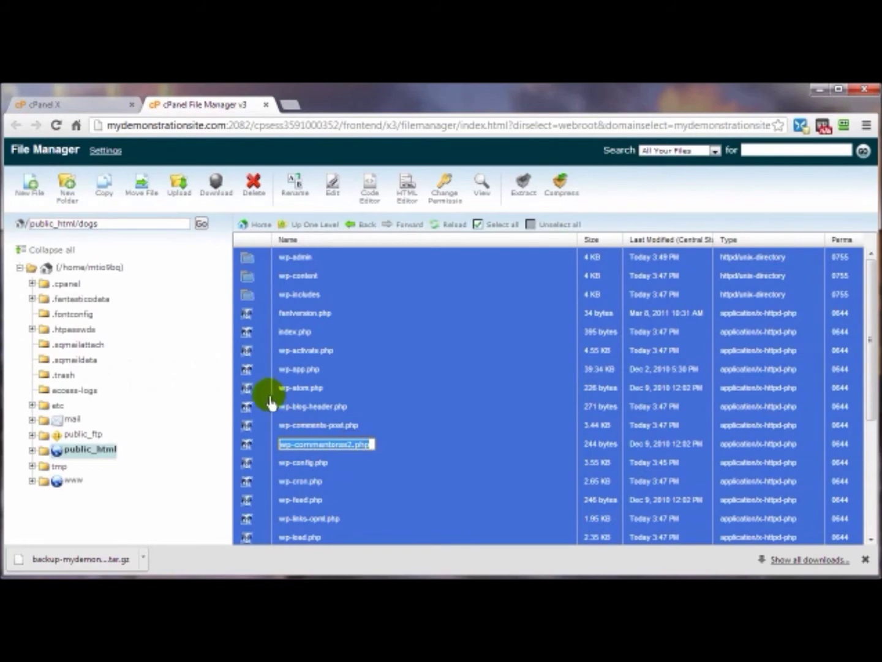
# - Reload the dogs listing and select the new 5.07 MB 02-31-2013-WP-Dogs.zip archive
pyautogui.click(446, 226)
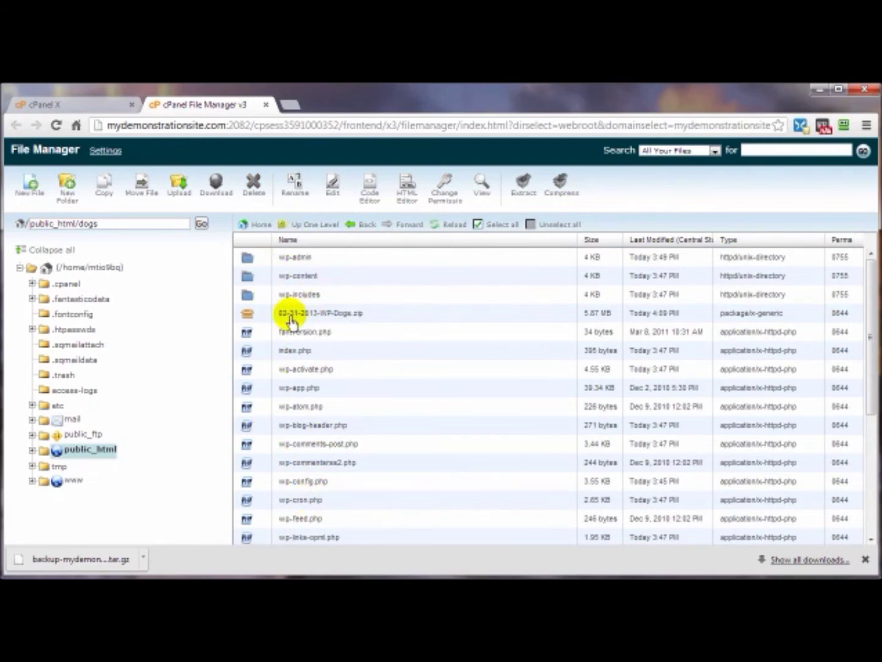
pyautogui.click(262, 320)
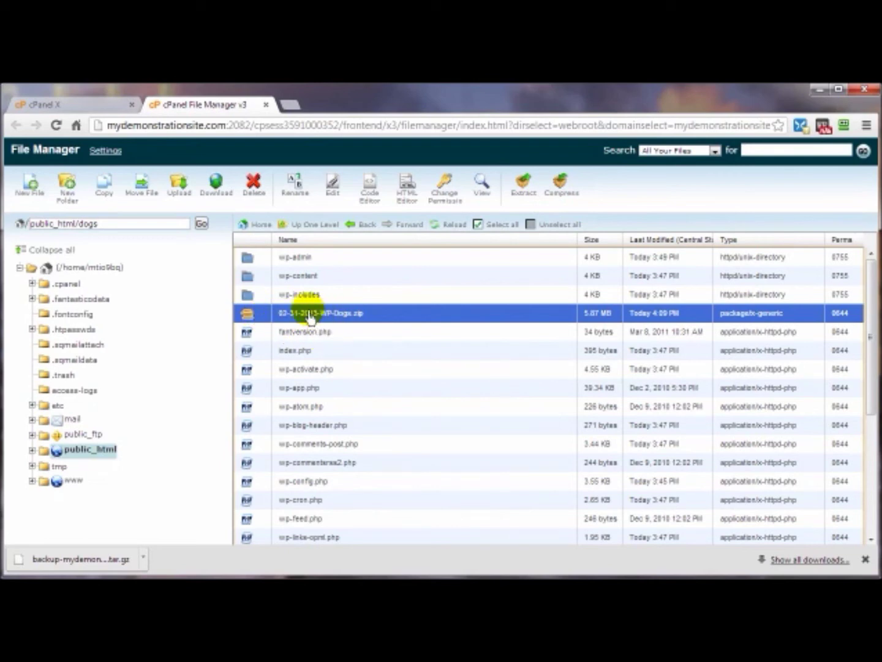
# - View wp-config.php to find the wrdp1 database name, then close it and File Manager
pyautogui.click(268, 484)
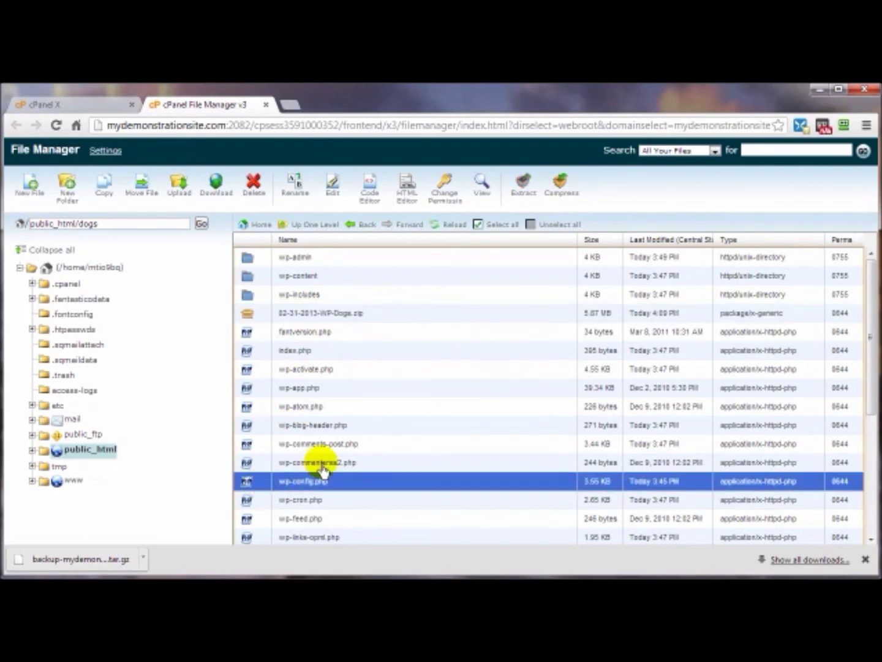
pyautogui.moveTo(302, 493); pyautogui.dragTo(325, 484)
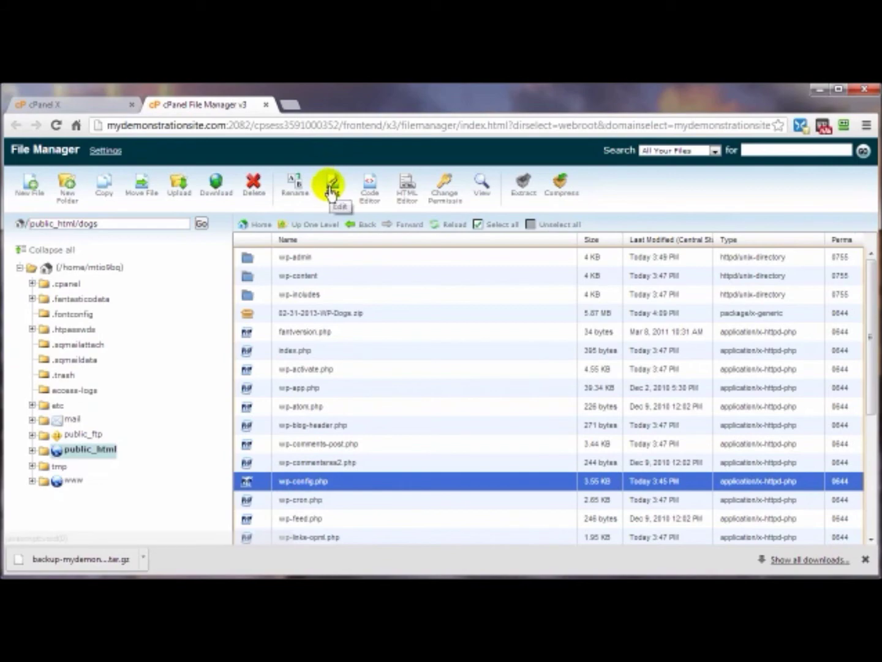
pyautogui.click(482, 190)
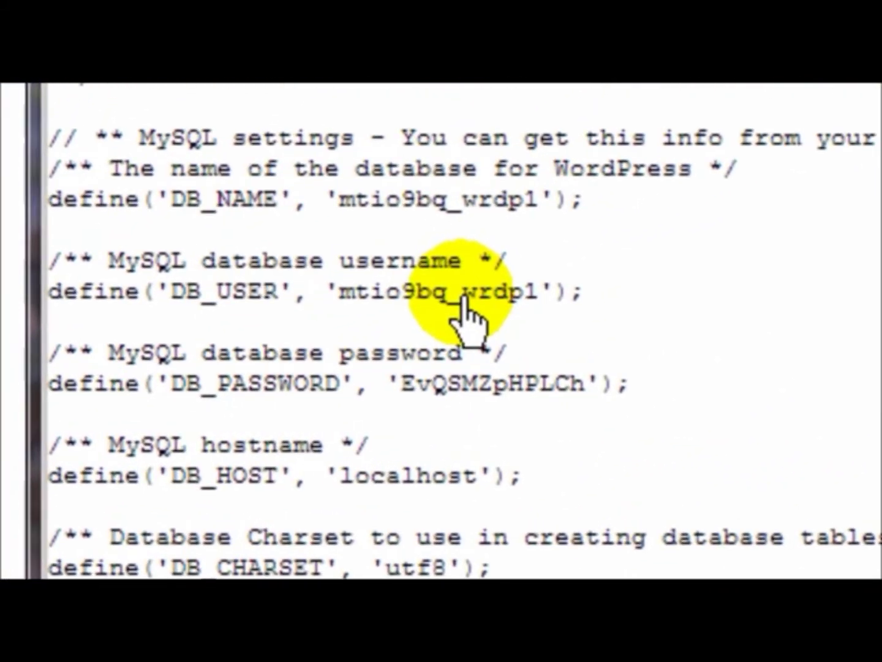
pyautogui.moveTo(462, 298); pyautogui.dragTo(550, 311)
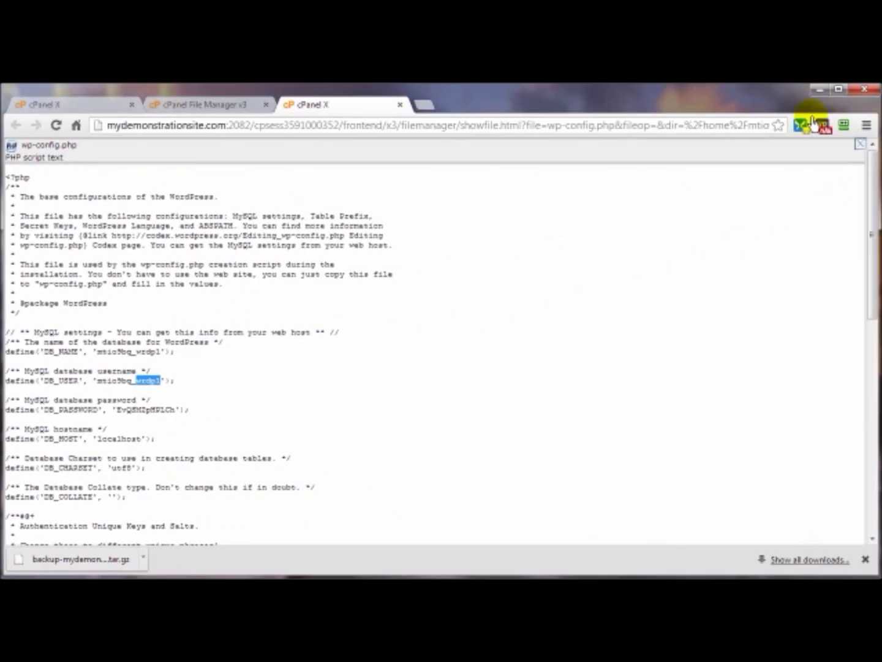
pyautogui.click(400, 105)
pyautogui.click(266, 105)
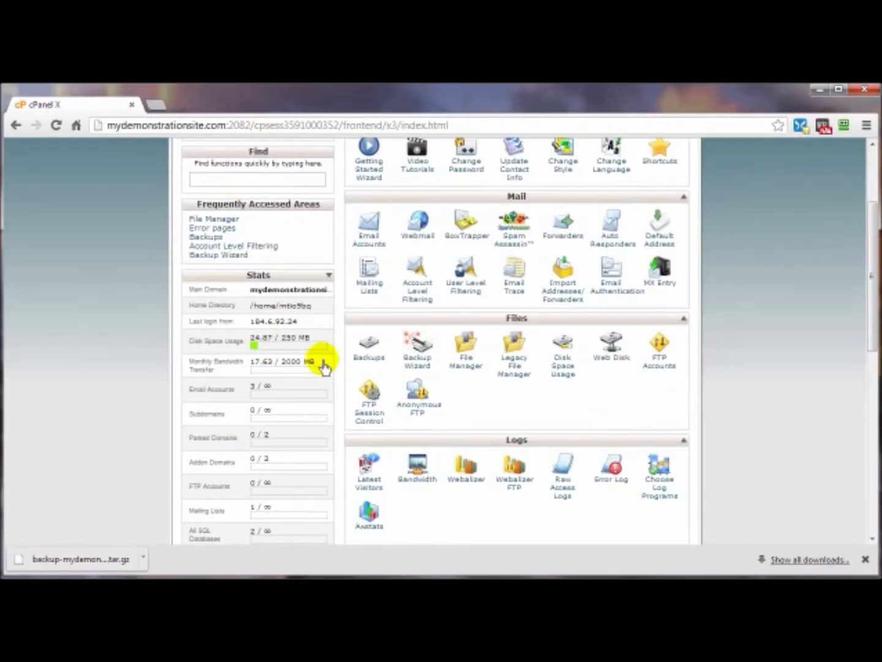
# - Open phpMyAdmin, select the _wrdp1 WordPress database, and go to its Export page
pyautogui.scroll(-5, 603, 393)
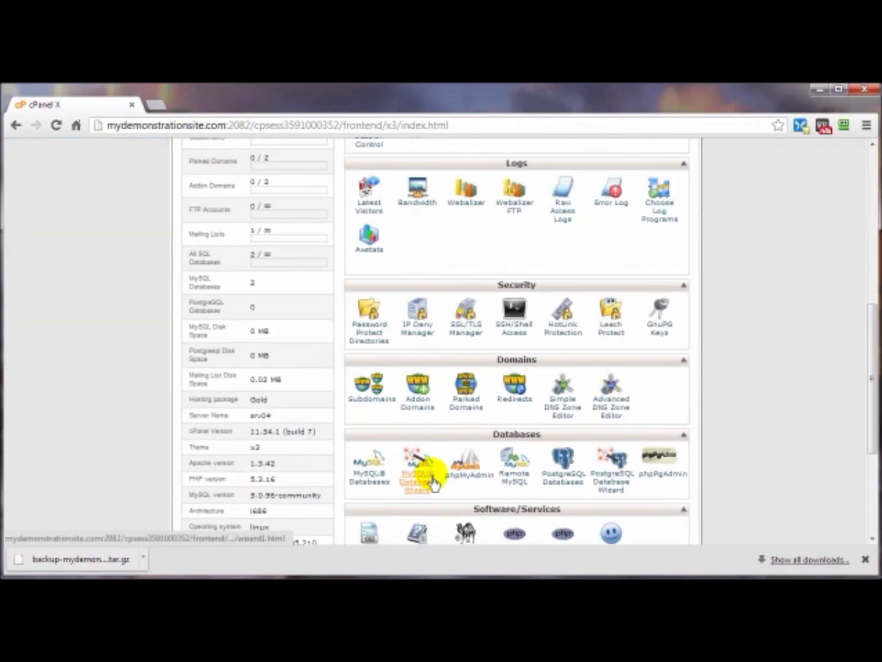
pyautogui.click(466, 483)
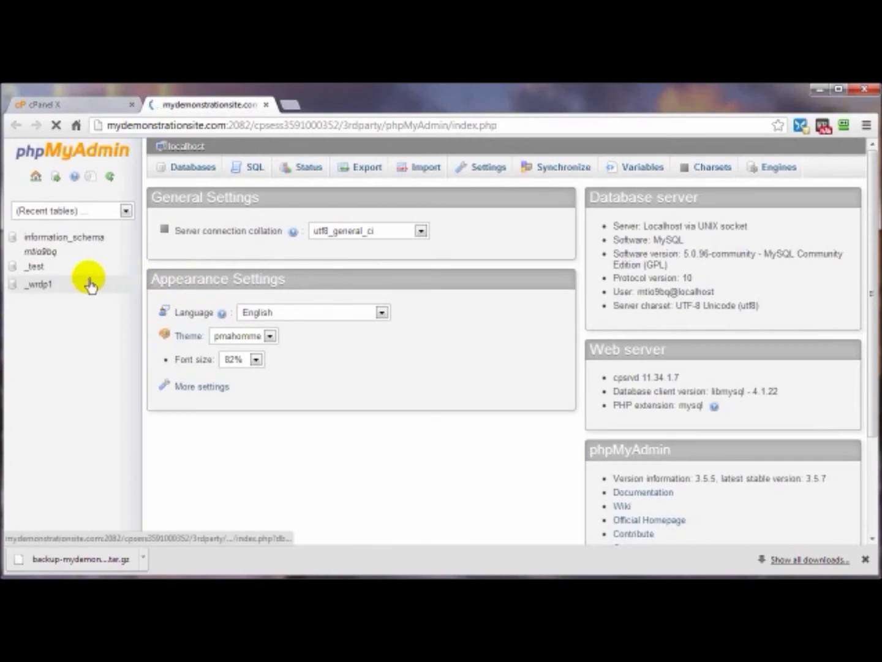
pyautogui.click(37, 286)
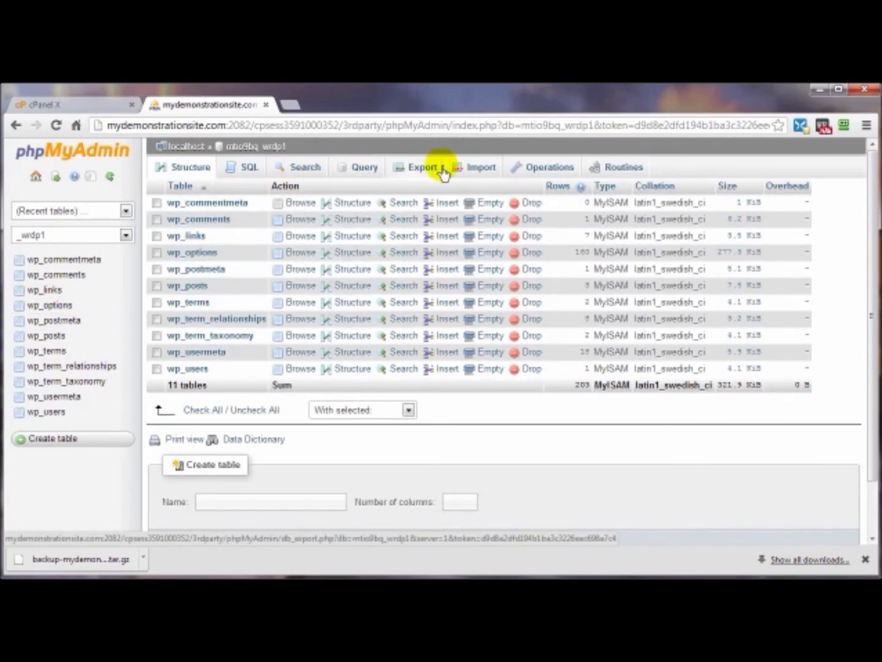
pyautogui.click(419, 171)
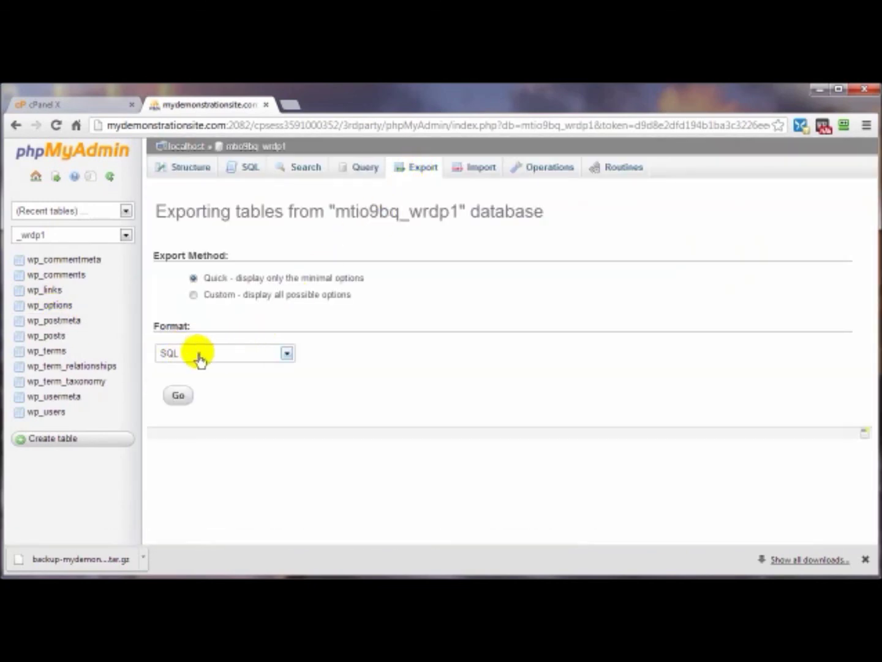
# - Run a Quick SQL export of the wrdp1 database, cancel the save, and close phpMyAdmin
pyautogui.click(287, 354)
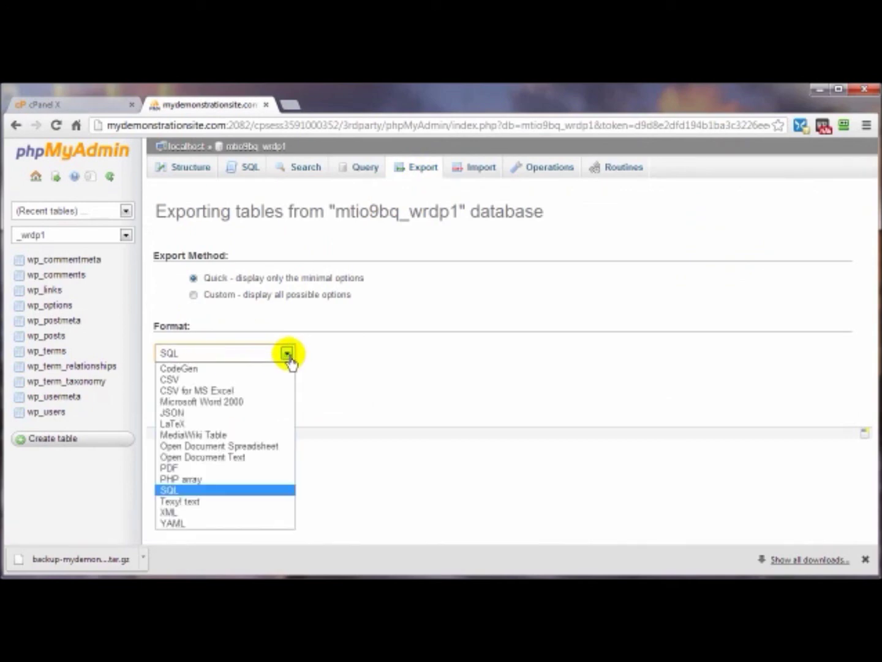
pyautogui.click(288, 360)
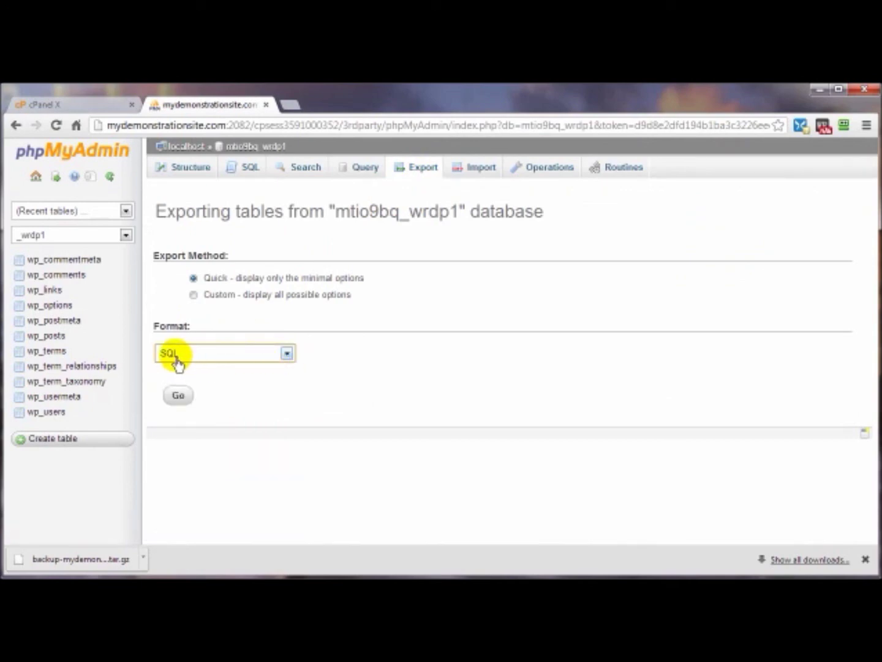
pyautogui.click(178, 397)
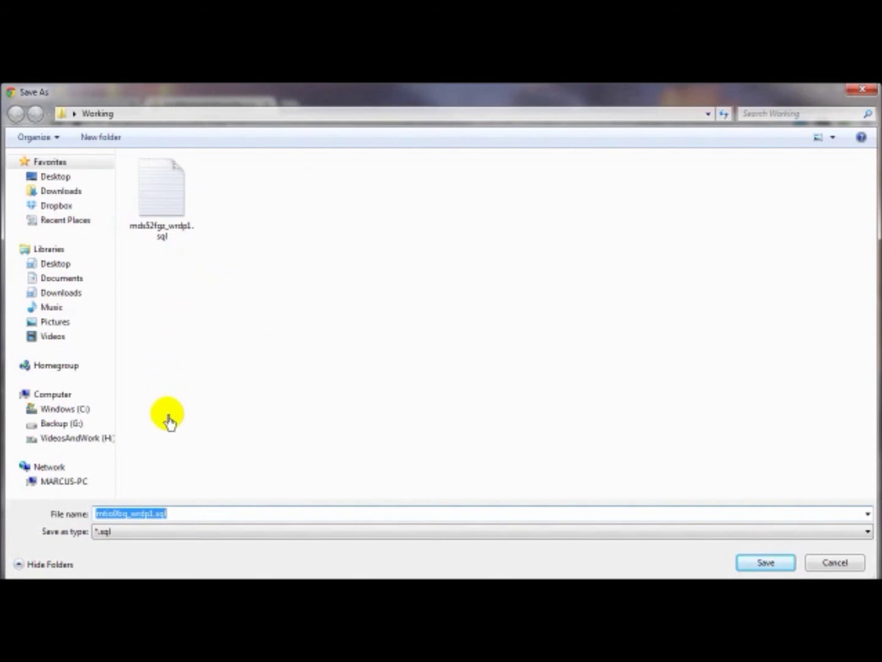
pyautogui.click(835, 562)
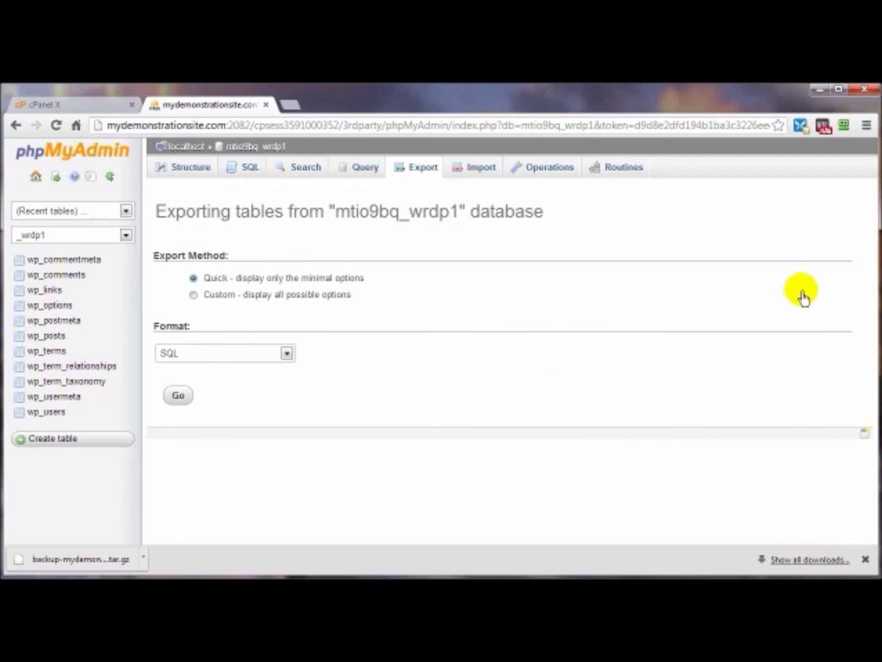
pyautogui.click(265, 105)
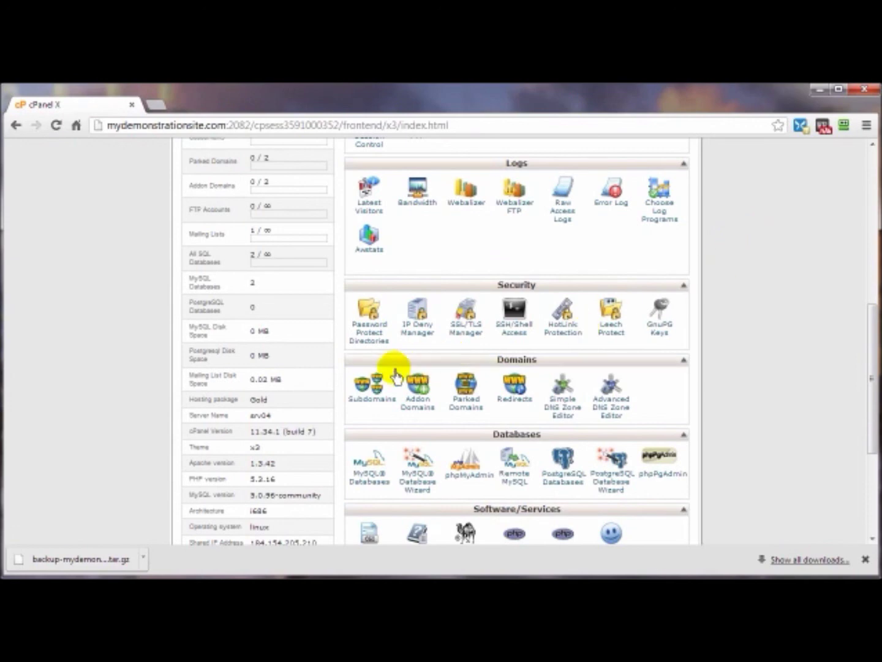
# - Scroll the cPanel home page back up to the top
pyautogui.scroll(10, 394, 374)
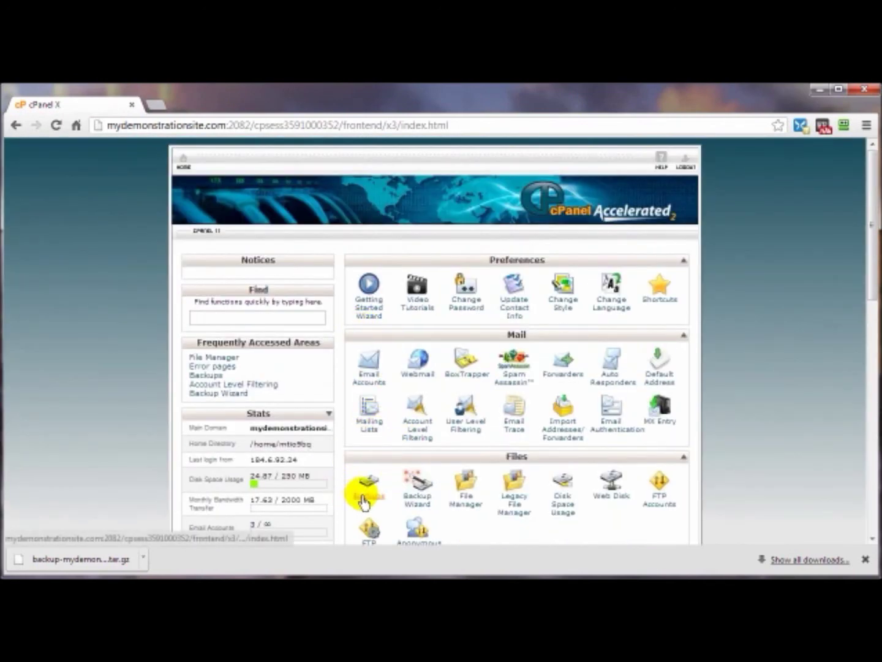